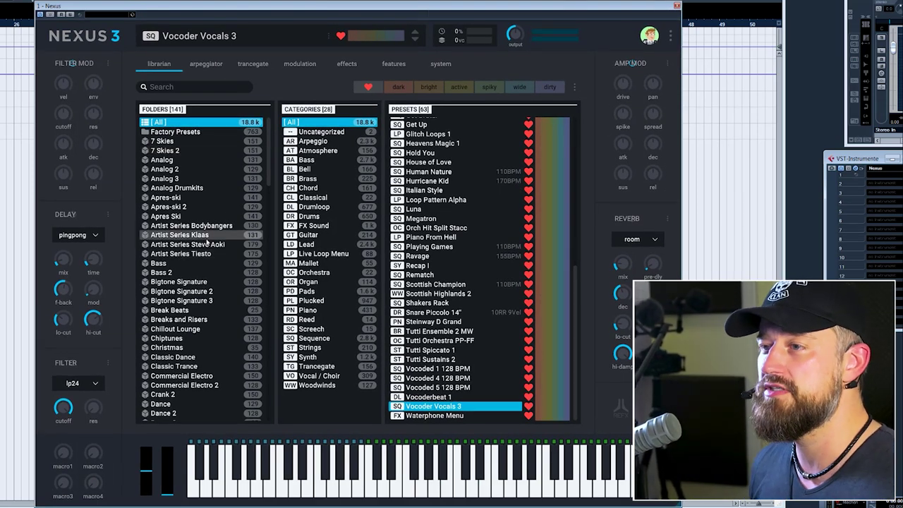
Step: Scroll down and back up through the librarian's Folders list
scroll(202, 282, "down", 10)
scroll(201, 302, "down", 12)
scroll(192, 307, "up", 12)
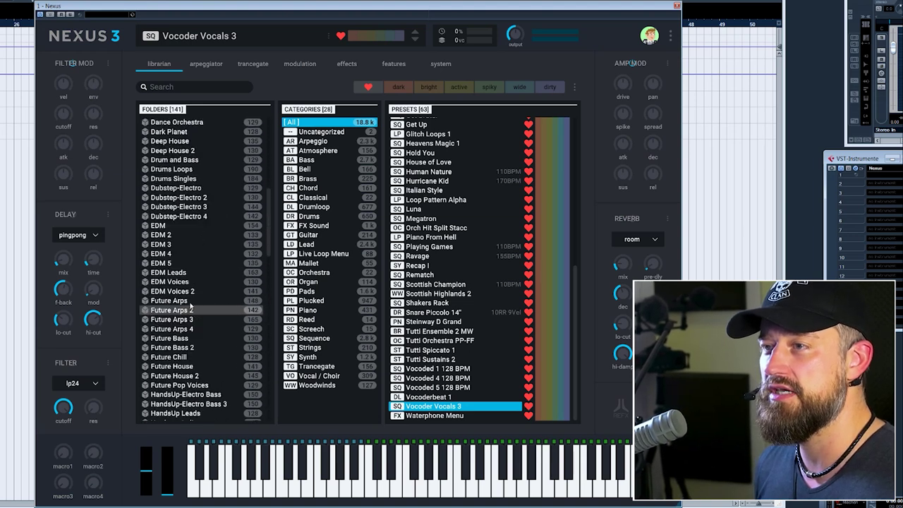
scroll(191, 306, "up", 10)
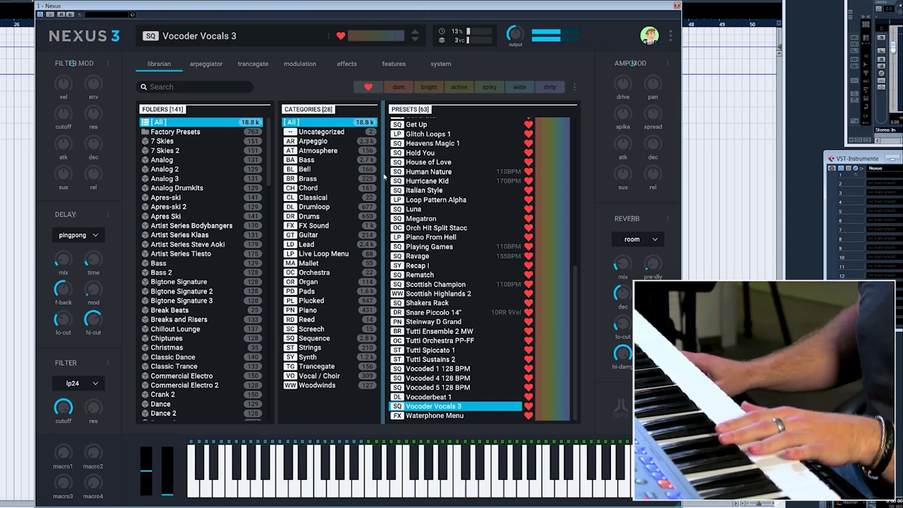
Step: Open the arpeggiator, view layer lay1's pattern, then show the trance gate settings
left_click(213, 63)
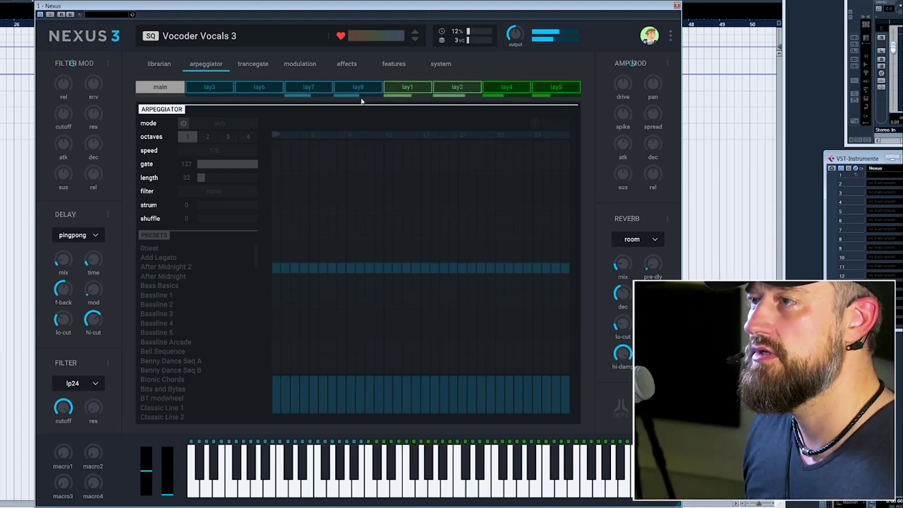
left_click(420, 87)
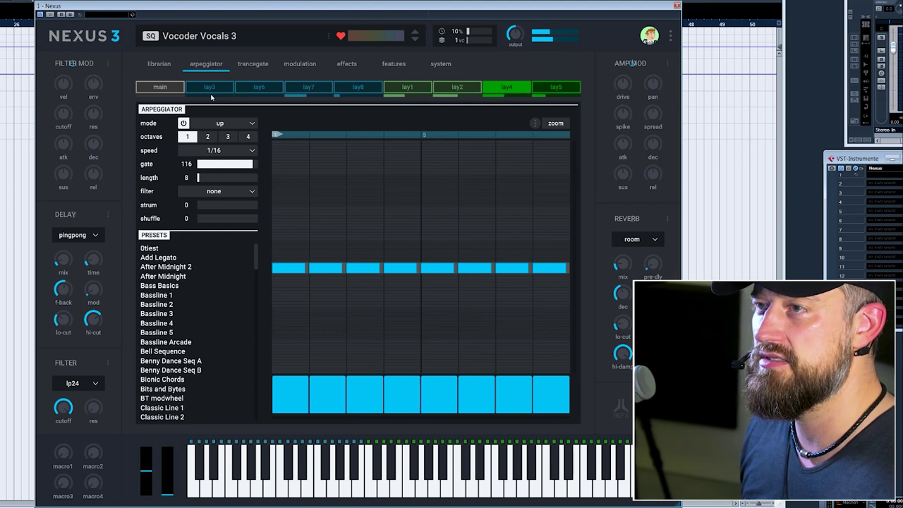
left_click(260, 66)
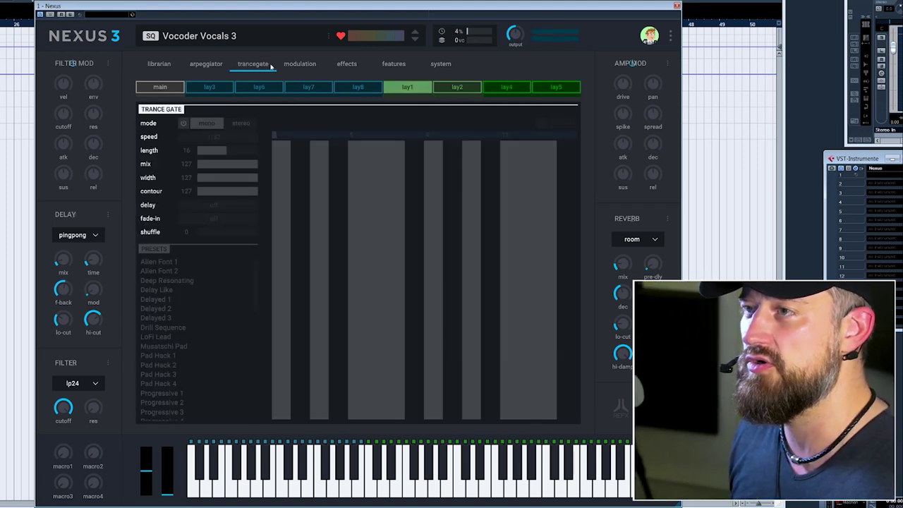
Step: Pass through modulation to the effects chain and turn on EQ2, EQ1, filter, insert2 and insert1
left_click(309, 67)
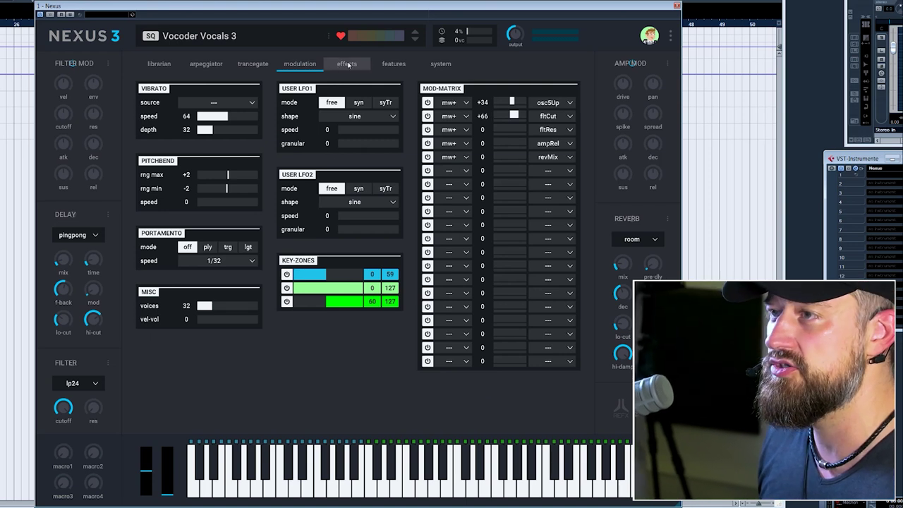
left_click(348, 64)
left_click(289, 87)
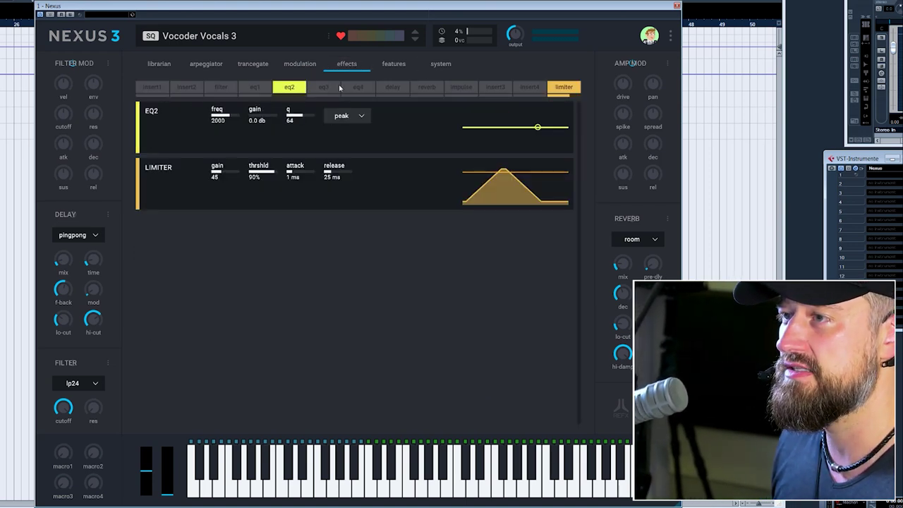
left_click(258, 86)
left_click(221, 87)
left_click(186, 87)
left_click(151, 86)
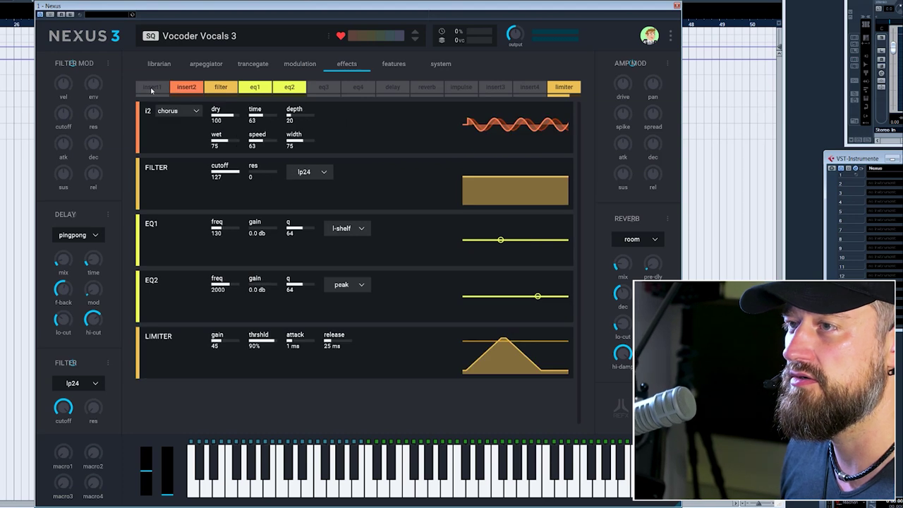
Step: Review insert1's effect types, then turn insert2, insert1, filter, EQ1 and EQ2 off
left_click(188, 111)
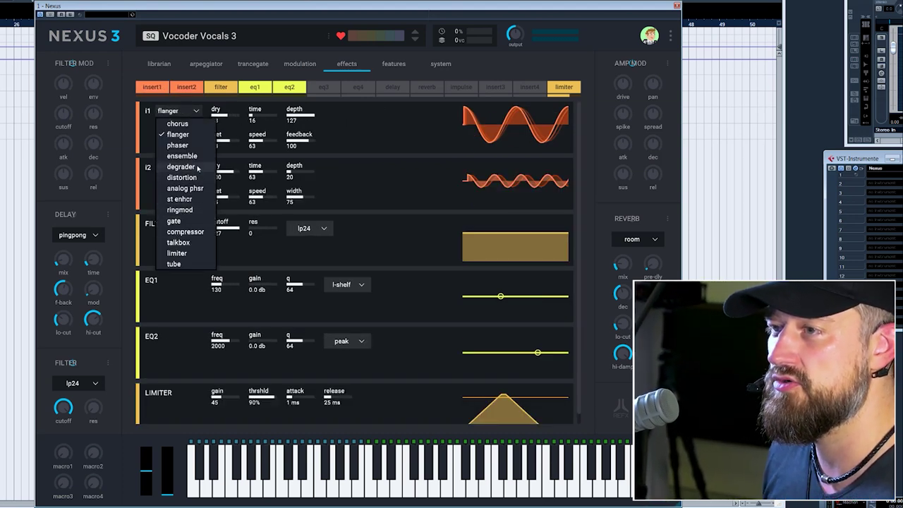
left_click(187, 87)
left_click(152, 87)
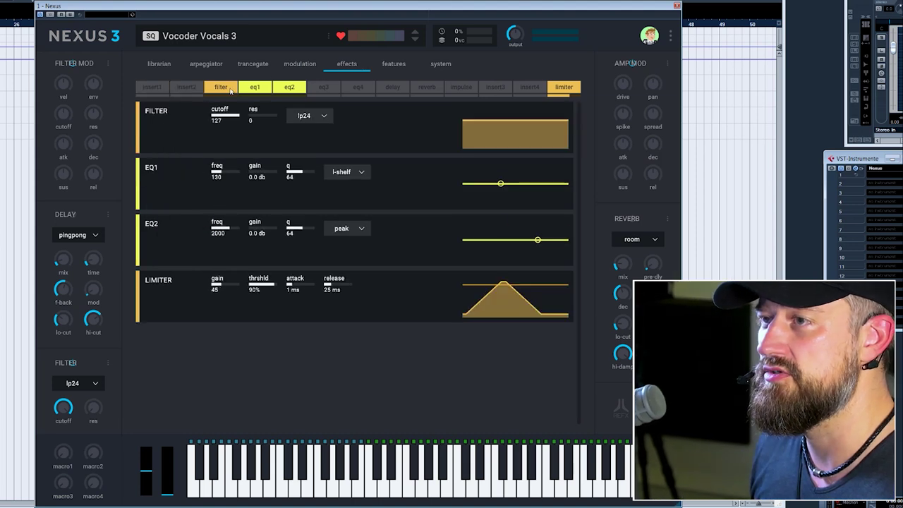
left_click(221, 86)
left_click(254, 87)
left_click(289, 86)
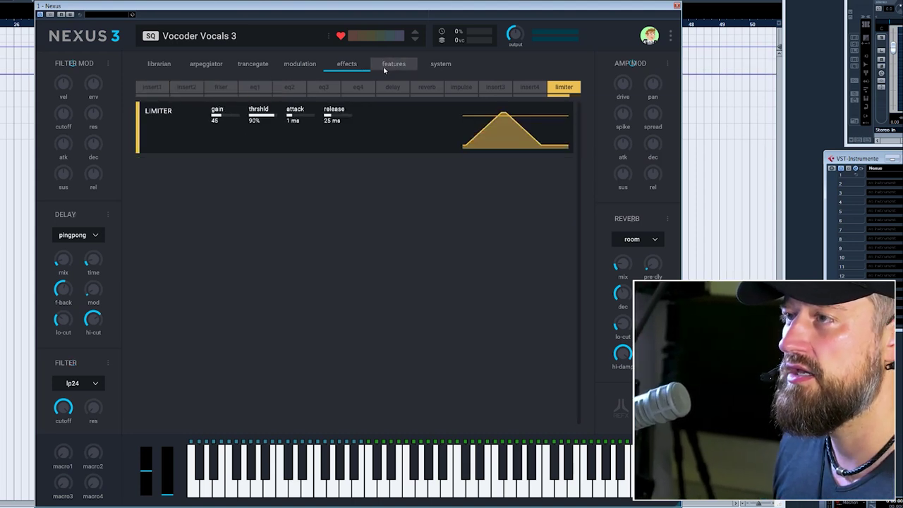
Step: Open the features tab and scroll down the layer routing overview
left_click(393, 64)
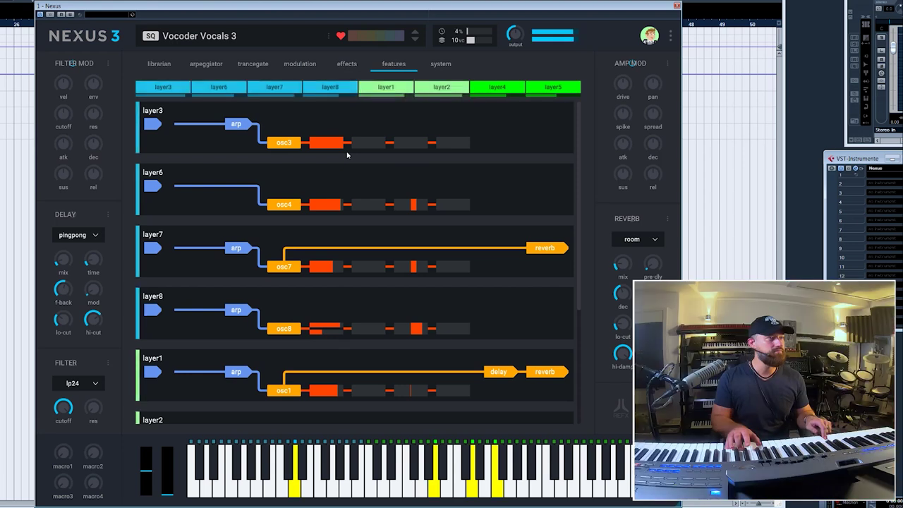
scroll(173, 212, "down", 2)
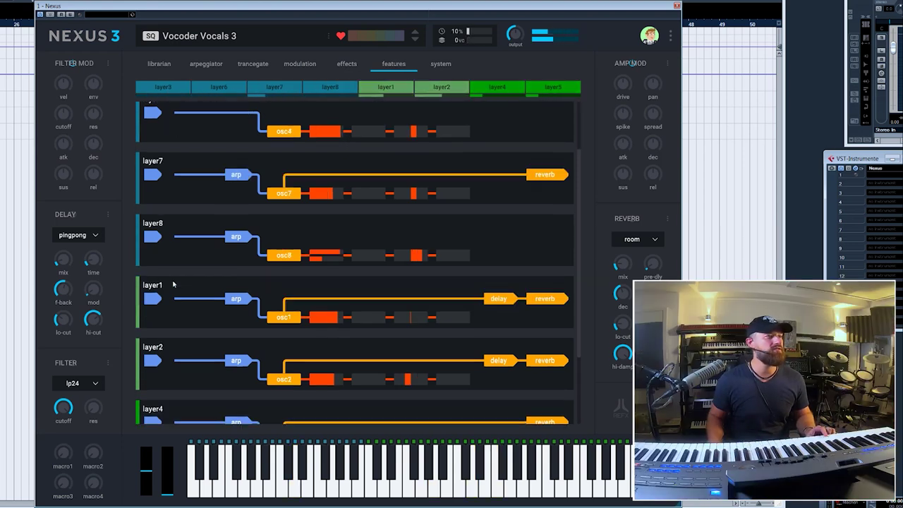
scroll(177, 281, "down", 1)
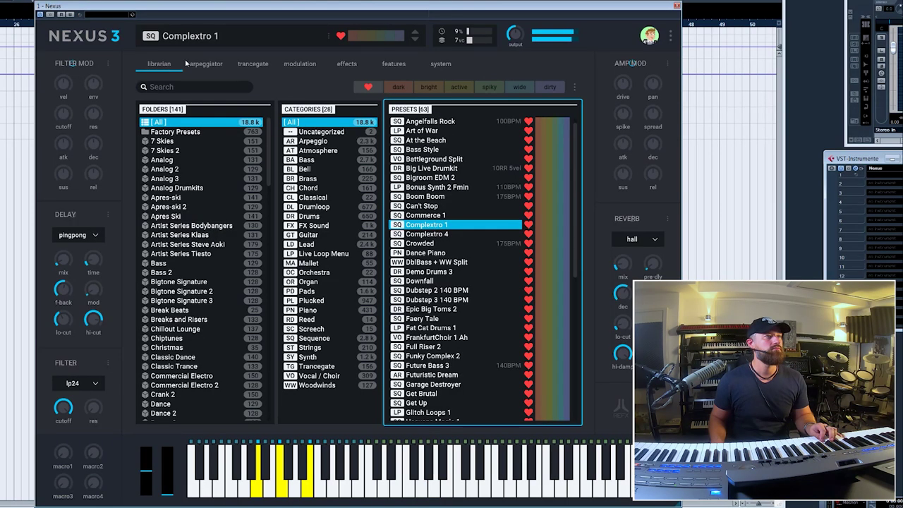
Step: View layer lay5's arpeggio pattern, then go back to the preset library
left_click(187, 63)
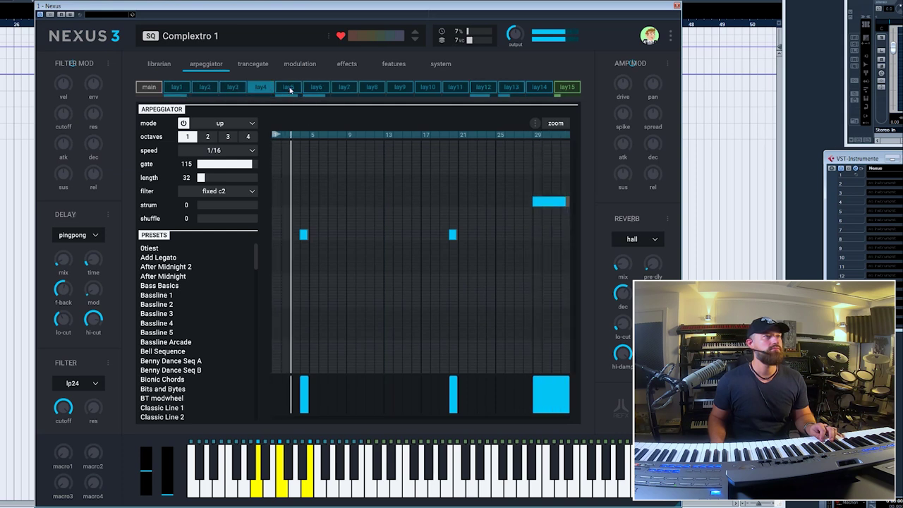
left_click(289, 88)
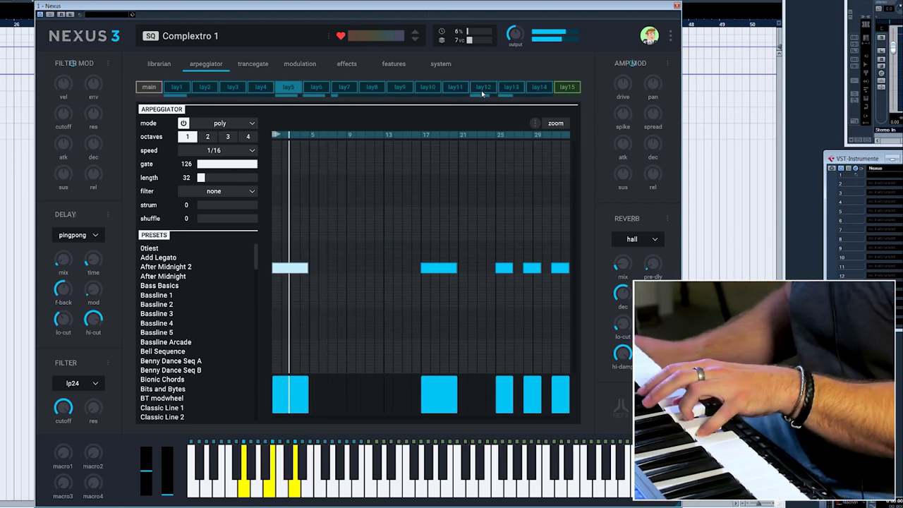
left_click(159, 64)
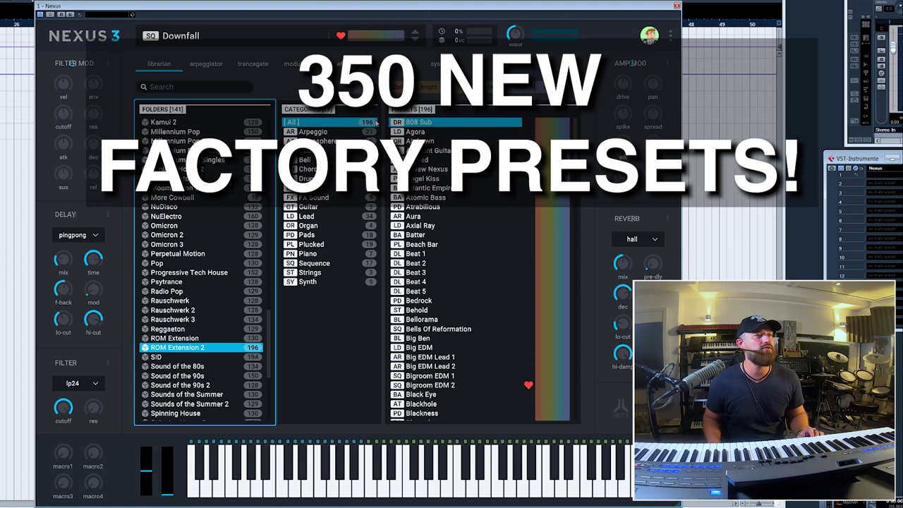
Step: Filter to Sequence presets, audition Downfall and Future Bounce 1, then load Tension
left_click(332, 262)
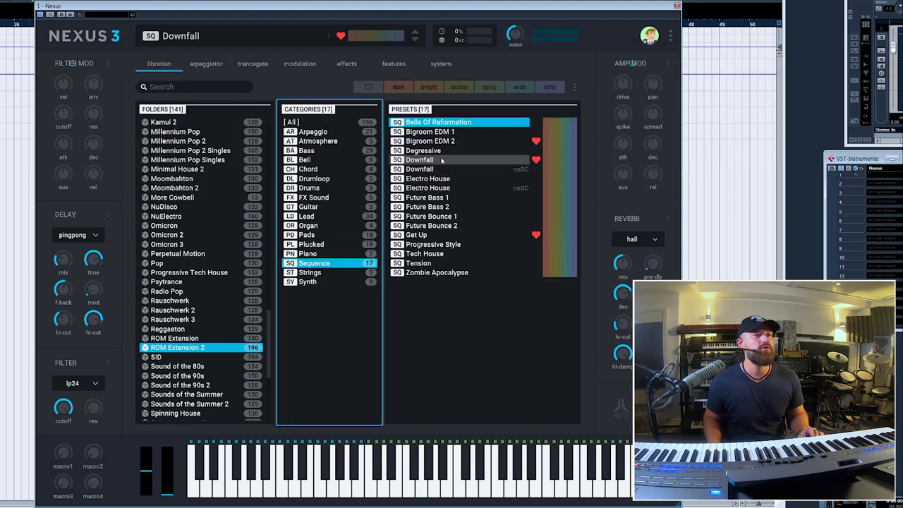
left_click(441, 161)
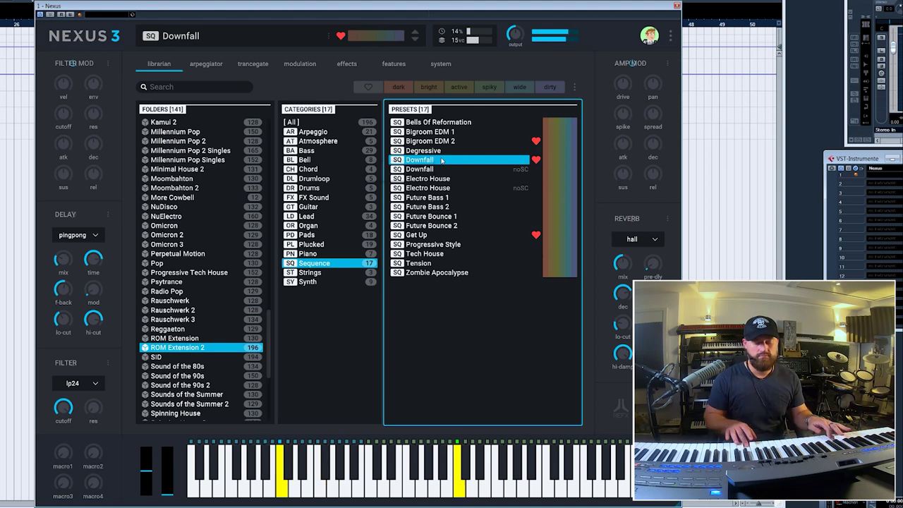
left_click(432, 216)
left_click(433, 263)
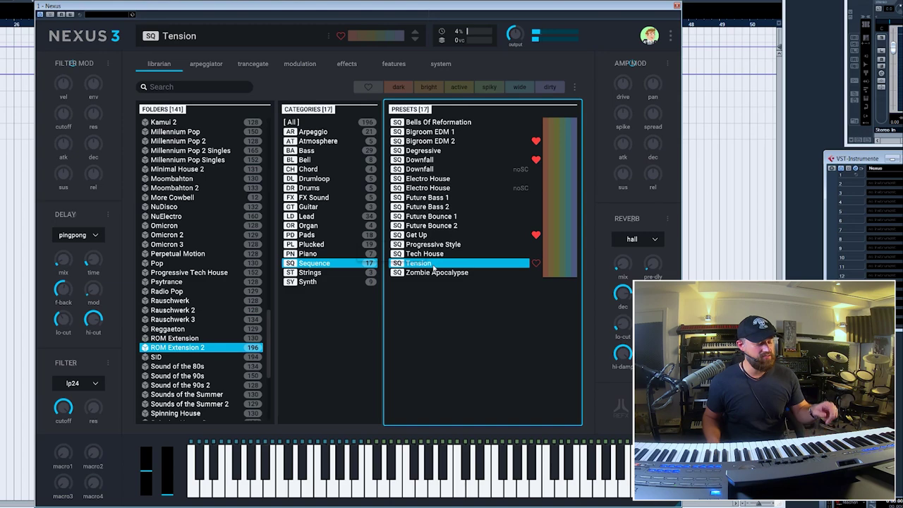